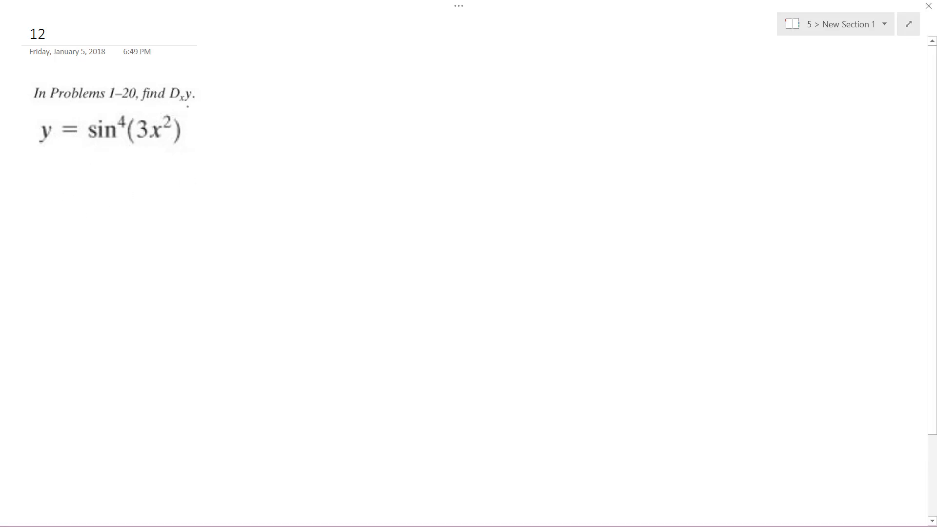
Mark the outer power and exponent 4 on sin⁴(3x²), then undo the marks
drag(174, 107, 184, 155)
drag(88, 112, 104, 154)
mouse_move(210, 96)
mouse_down()
mouse_move(209, 115)
mouse_move(212, 103)
mouse_up()
drag(117, 133, 109, 116)
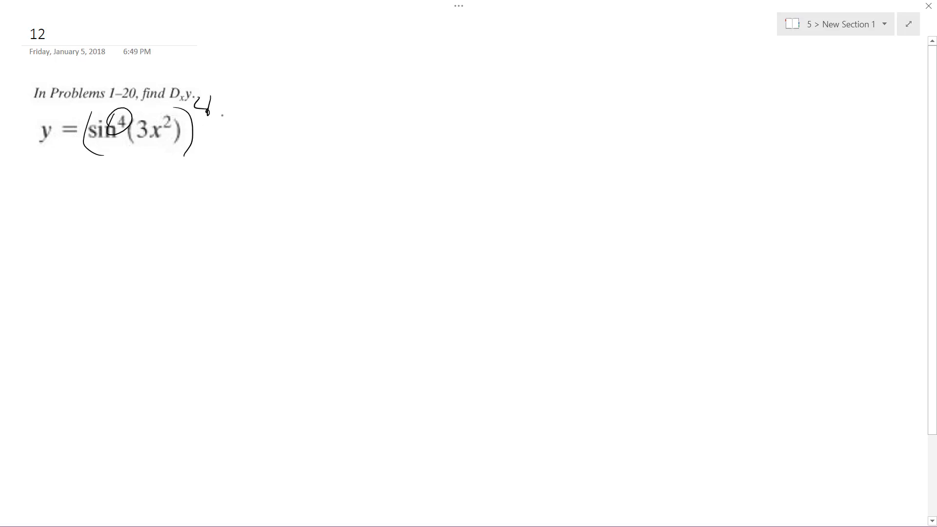
key(ctrl+z)
key(ctrl+z)
key(ctrl+z)
key(ctrl+z)
key(ctrl+z)
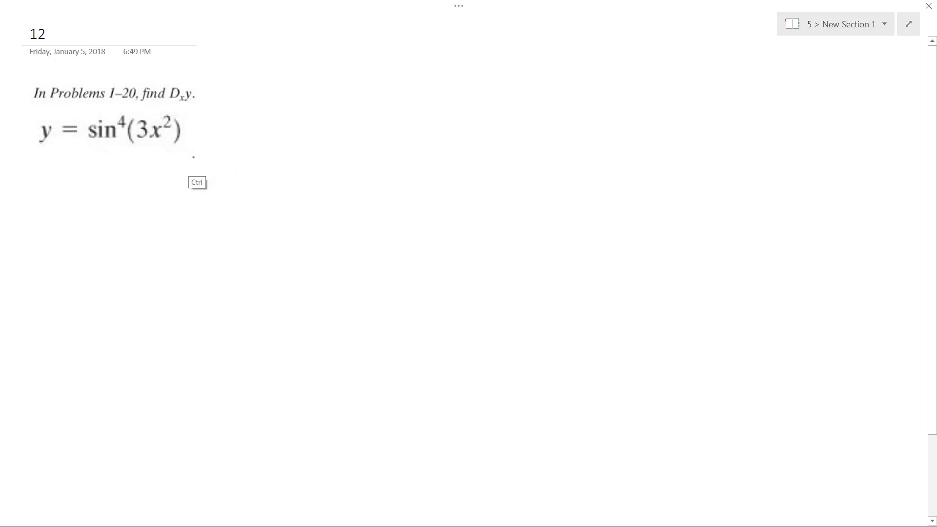
Handwrite y′ = 4·sin³(3x²) below the problem
mouse_move(59, 206)
mouse_down()
mouse_move(40, 229)
mouse_move(49, 212)
mouse_up()
mouse_move(71, 182)
mouse_down()
mouse_move(69, 195)
mouse_move(94, 207)
mouse_up()
drag(82, 216, 133, 217)
mouse_move(124, 186)
mouse_down()
mouse_move(134, 207)
mouse_move(188, 211)
mouse_up()
mouse_move(194, 179)
mouse_down()
mouse_move(194, 198)
mouse_move(220, 209)
mouse_up()
mouse_move(235, 193)
mouse_down()
mouse_move(249, 208)
mouse_move(236, 211)
mouse_up()
drag(251, 181, 265, 216)
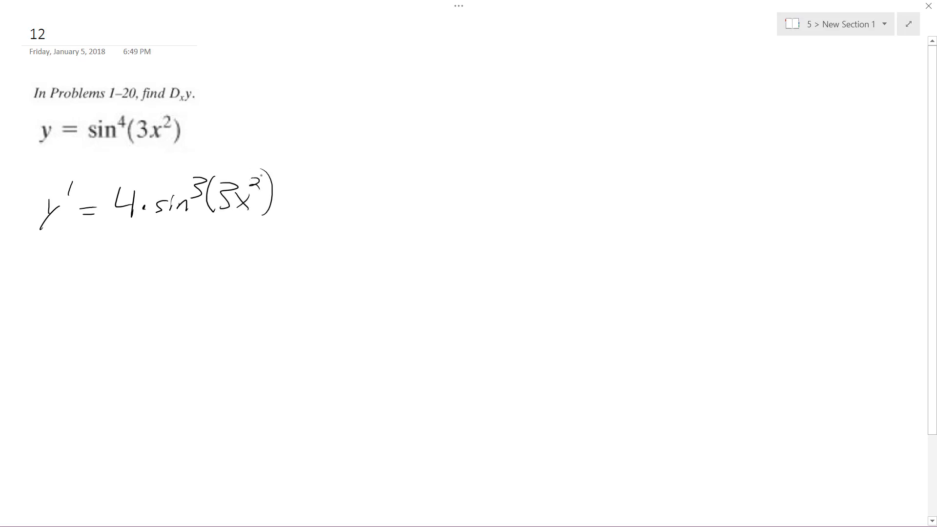
Write d/dx(3x²) after sin³(3x²), with a multiplication dot between them
drag(313, 180, 317, 189)
mouse_move(291, 196)
mouse_down()
mouse_move(321, 195)
mouse_move(307, 223)
mouse_up()
drag(344, 173, 341, 207)
mouse_move(353, 182)
mouse_down()
mouse_move(364, 181)
mouse_move(357, 205)
mouse_up()
mouse_move(374, 192)
mouse_down()
mouse_move(385, 208)
mouse_move(374, 207)
mouse_up()
mouse_move(390, 170)
mouse_down()
mouse_move(409, 185)
mouse_move(412, 217)
mouse_up()
click(279, 193)
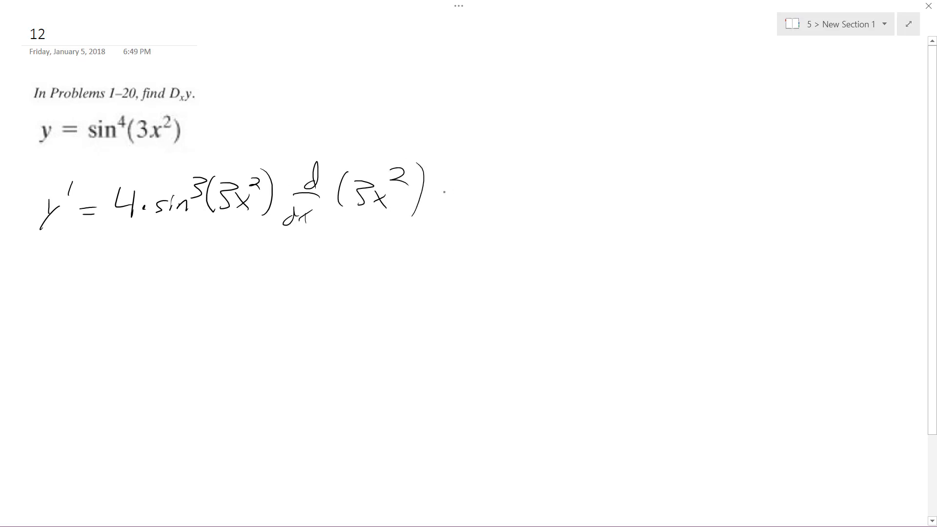
Start the second line with y′ = 4
mouse_move(65, 272)
mouse_down()
mouse_move(43, 303)
mouse_move(56, 285)
mouse_up()
mouse_move(76, 258)
mouse_down()
mouse_move(79, 274)
mouse_move(107, 281)
mouse_up()
mouse_move(90, 288)
mouse_down()
mouse_move(198, 287)
mouse_move(220, 264)
mouse_move(228, 290)
mouse_up()
Finish line two as y′ = 4·sin³(3x²)·6x
drag(237, 261, 244, 286)
drag(264, 271, 275, 289)
drag(275, 272, 263, 289)
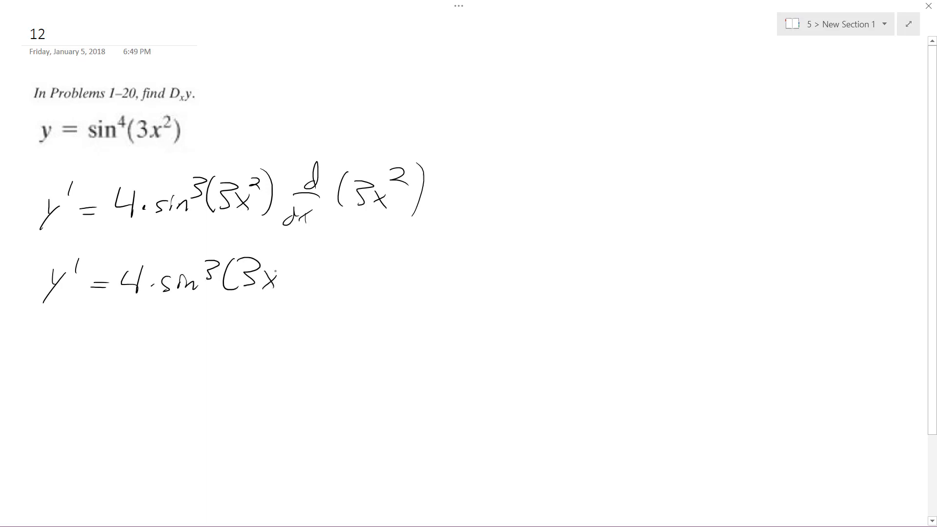
mouse_move(277, 255)
mouse_down()
mouse_move(289, 265)
mouse_move(290, 292)
mouse_up()
mouse_move(345, 252)
mouse_down()
mouse_move(330, 272)
mouse_move(370, 280)
mouse_up()
drag(355, 281, 375, 260)
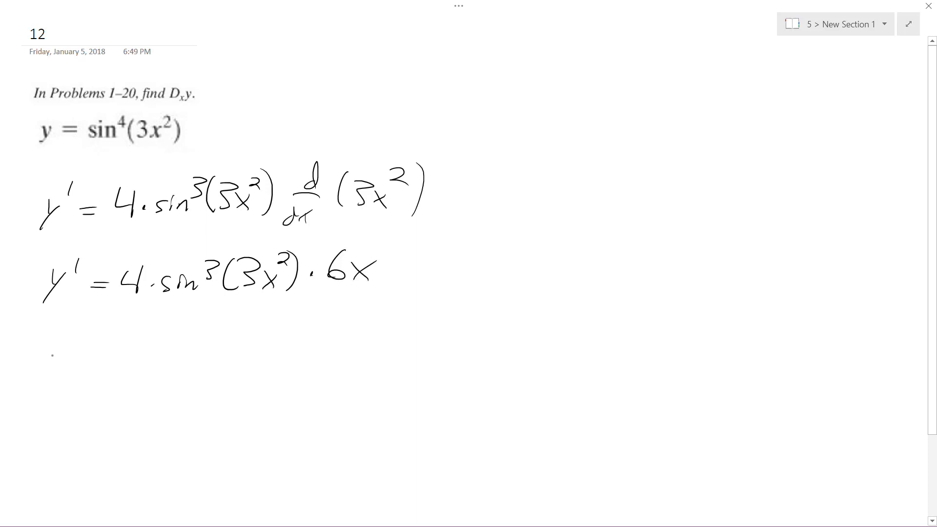
Write y′ = 24x on a third line
mouse_move(65, 369)
mouse_down()
mouse_move(43, 403)
mouse_move(57, 381)
mouse_up()
mouse_move(84, 347)
mouse_down()
mouse_move(79, 360)
mouse_move(104, 377)
mouse_move(107, 369)
mouse_up()
mouse_move(125, 360)
mouse_down()
mouse_move(132, 380)
mouse_move(150, 381)
mouse_up()
mouse_move(168, 353)
mouse_down()
mouse_move(170, 382)
mouse_move(171, 373)
mouse_move(192, 385)
mouse_up()
mouse_move(192, 364)
mouse_down()
mouse_move(174, 385)
mouse_move(225, 381)
mouse_up()
Write sin³(3x²) after 24x, undoing and redrawing one bad stroke of sin
drag(228, 382, 238, 380)
key(ctrl+z)
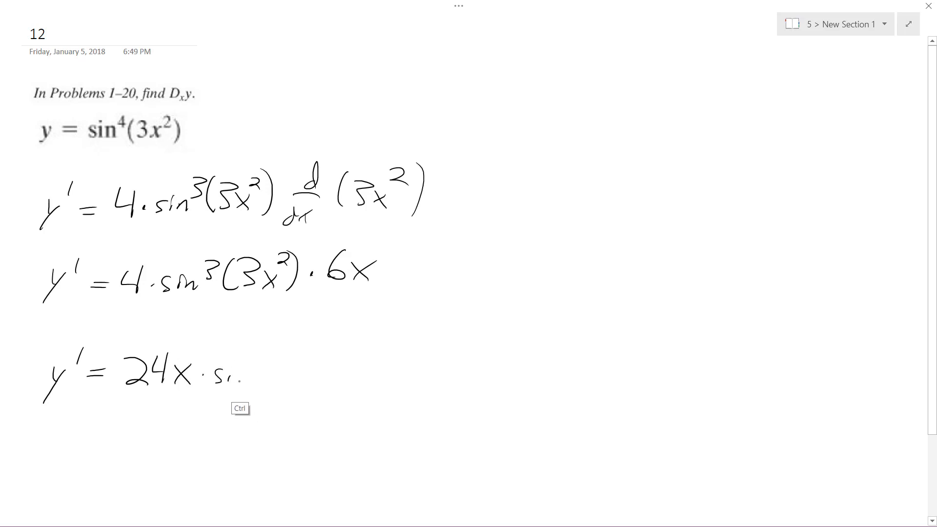
mouse_move(235, 381)
mouse_down()
mouse_move(251, 374)
mouse_move(263, 390)
mouse_move(277, 382)
mouse_up()
mouse_move(290, 369)
mouse_down()
mouse_move(299, 381)
mouse_move(290, 385)
mouse_up()
drag(304, 353, 315, 366)
drag(325, 341, 316, 388)
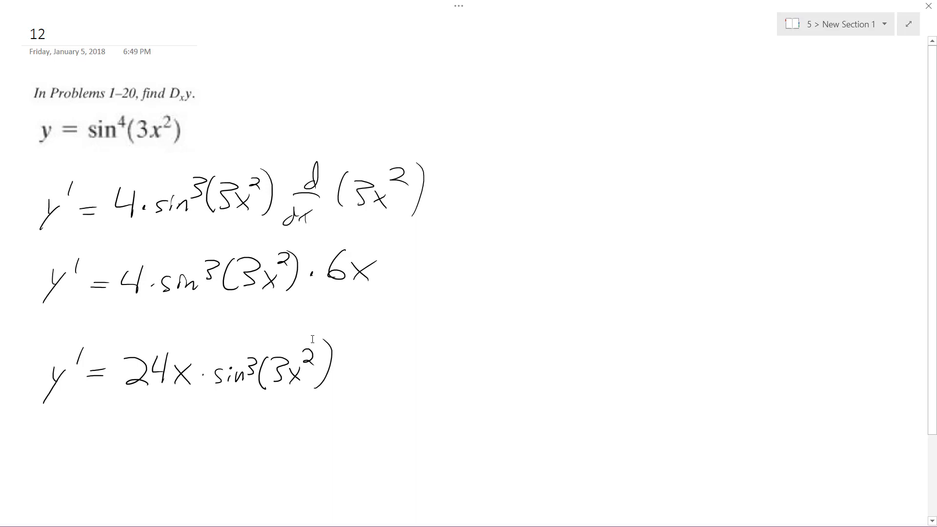
Erase 6x, replace the inner 3x² with sin(3x²) inside d/dx, and start cos on line two
drag(338, 268, 372, 270)
mouse_move(391, 192)
mouse_down()
mouse_move(370, 201)
mouse_move(436, 191)
mouse_up()
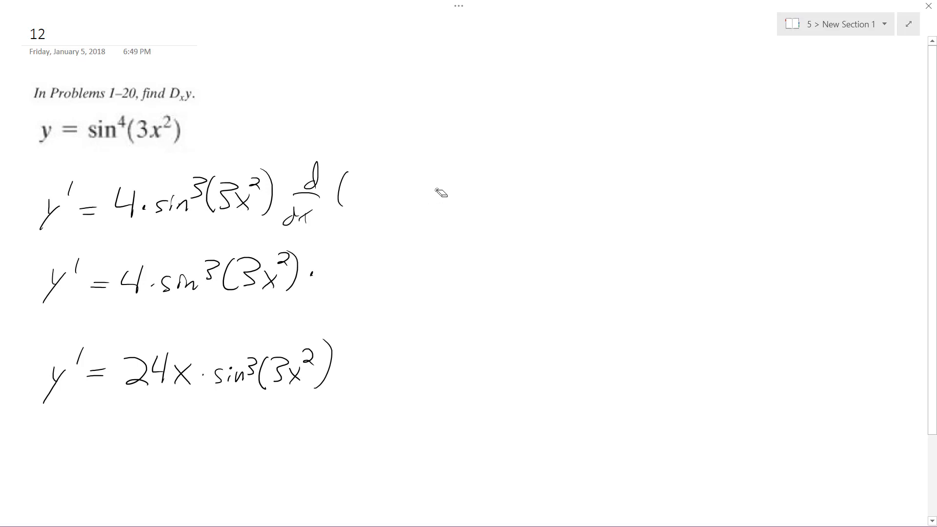
mouse_move(368, 184)
mouse_down()
mouse_move(360, 200)
mouse_move(384, 194)
mouse_move(432, 205)
mouse_up()
drag(436, 183, 416, 205)
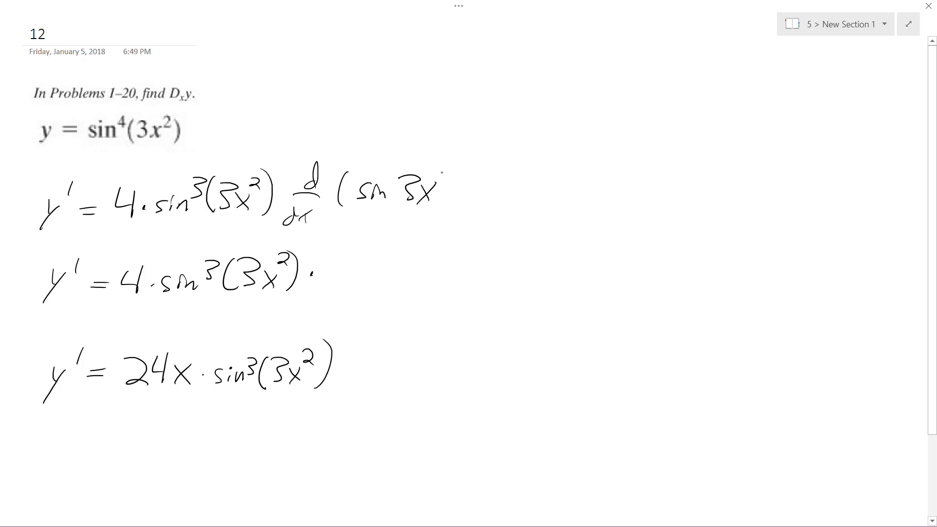
mouse_move(441, 172)
mouse_down()
mouse_move(457, 185)
mouse_move(453, 211)
mouse_up()
drag(401, 177, 400, 213)
drag(449, 170, 444, 207)
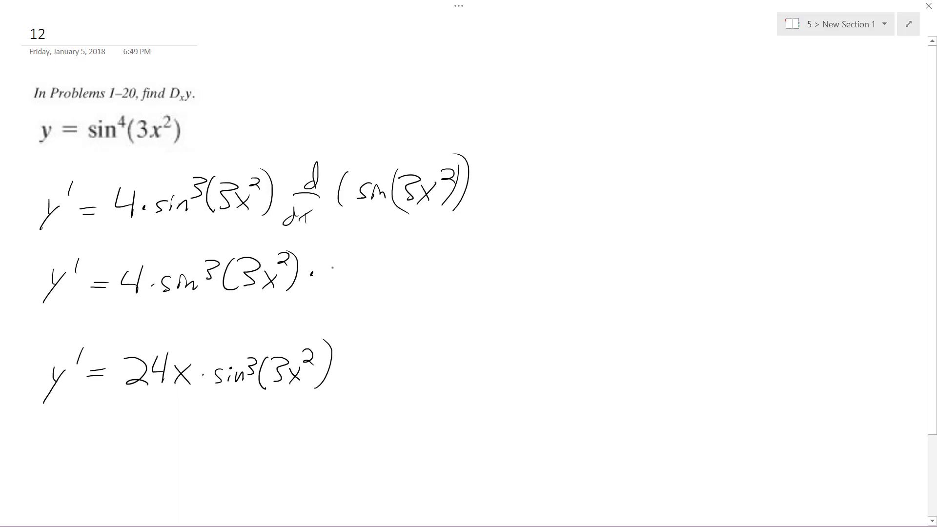
drag(352, 268, 351, 282)
mouse_move(363, 270)
mouse_down()
mouse_move(367, 282)
mouse_move(391, 280)
mouse_up()
Write 3x² after cos on line two and start cos on line three
mouse_move(405, 266)
mouse_down()
mouse_move(419, 280)
mouse_move(407, 282)
mouse_up()
drag(424, 249, 437, 264)
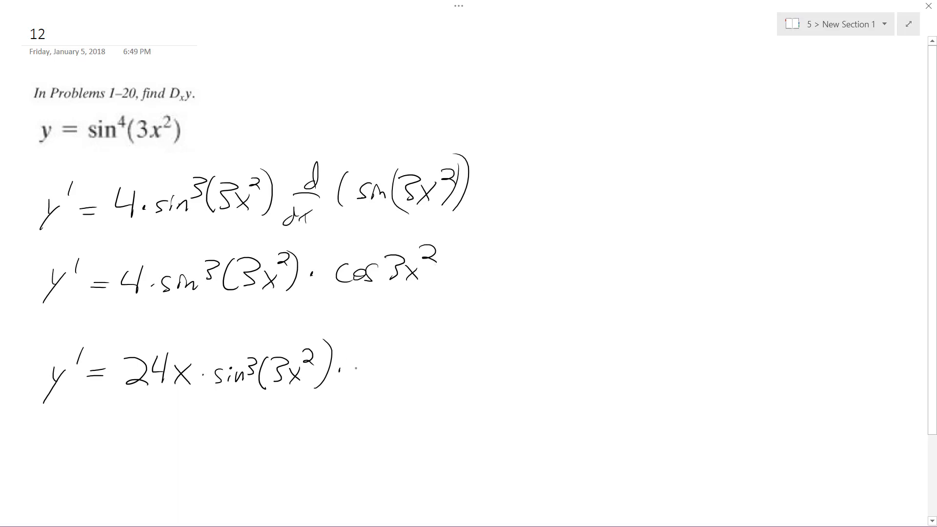
mouse_move(367, 364)
mouse_down()
mouse_move(356, 377)
mouse_move(384, 372)
mouse_up()
Touch up the 4 in 24x and write (3x²) after cos on line three
drag(156, 376, 169, 373)
mouse_move(396, 347)
mouse_down()
mouse_move(408, 359)
mouse_move(397, 372)
mouse_move(430, 377)
mouse_up()
drag(429, 357, 415, 377)
drag(432, 340, 447, 354)
mouse_move(392, 342)
mouse_down()
mouse_move(396, 378)
mouse_move(451, 324)
mouse_up()
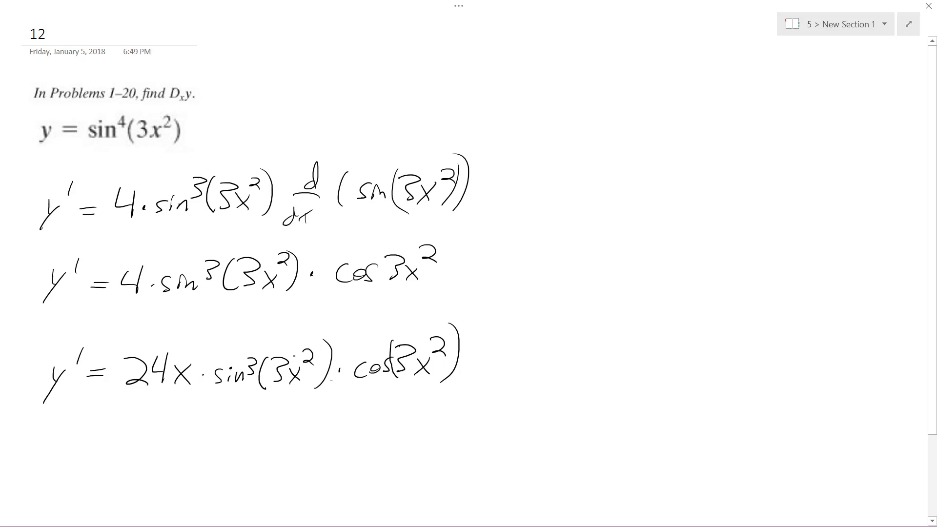